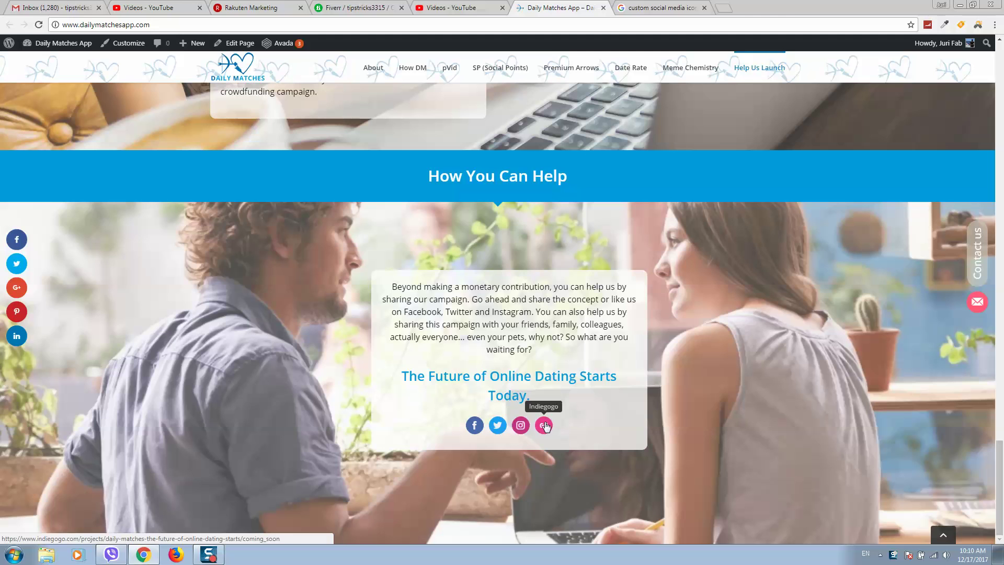
Step: Check where the GO icon links, then open Avada Theme Options from the dashboard
click(545, 427)
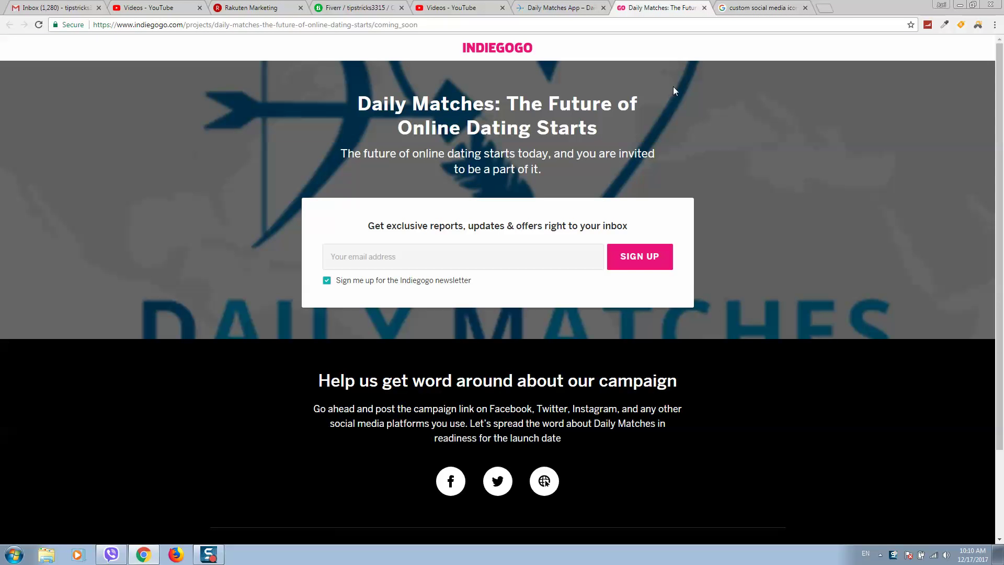
click(705, 8)
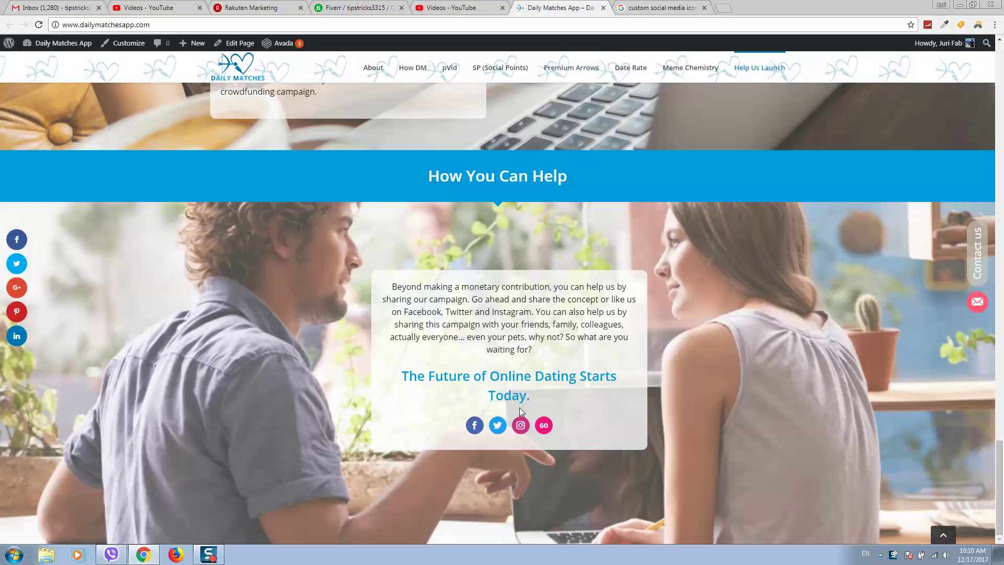
mouse_move(63, 43)
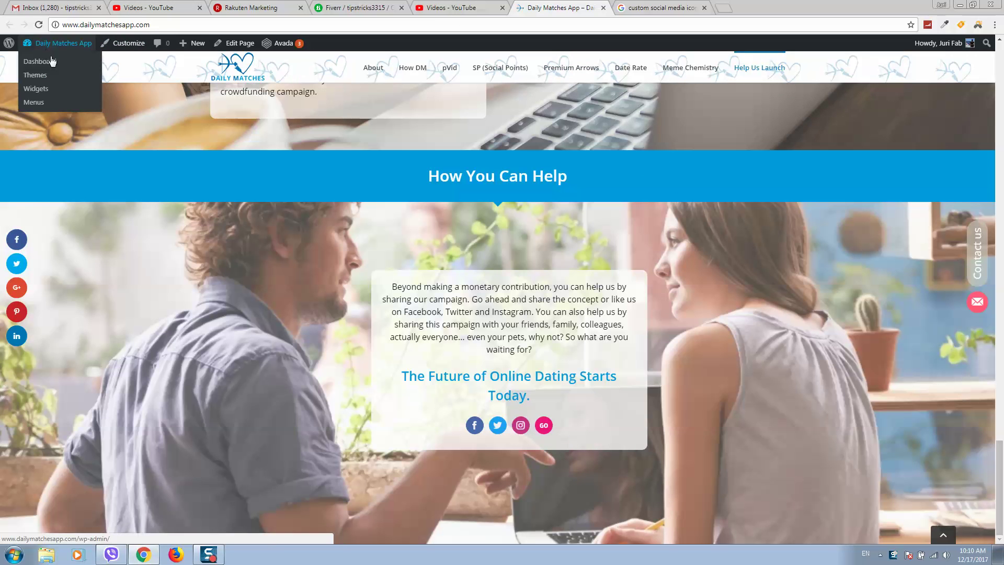
click(58, 61)
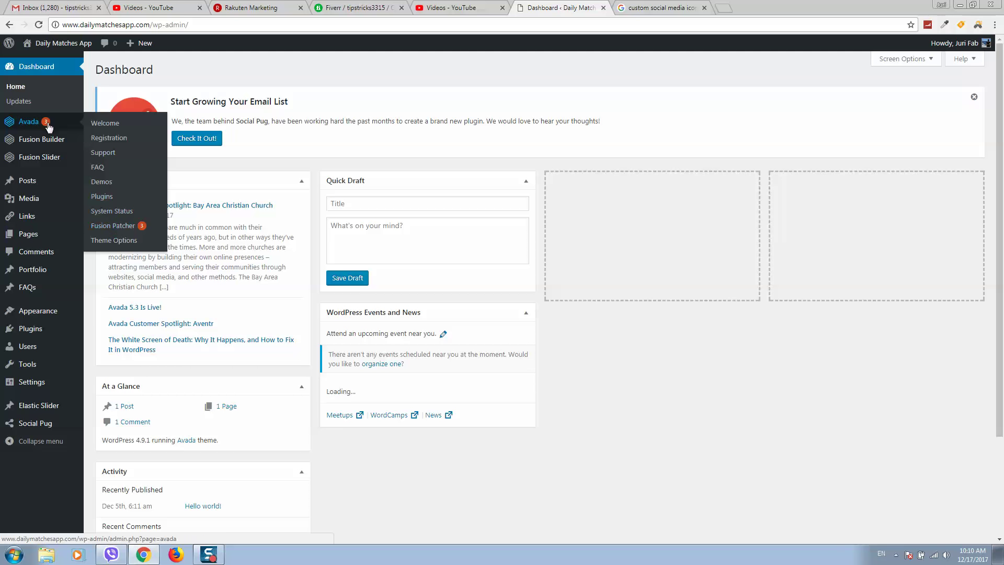
click(129, 244)
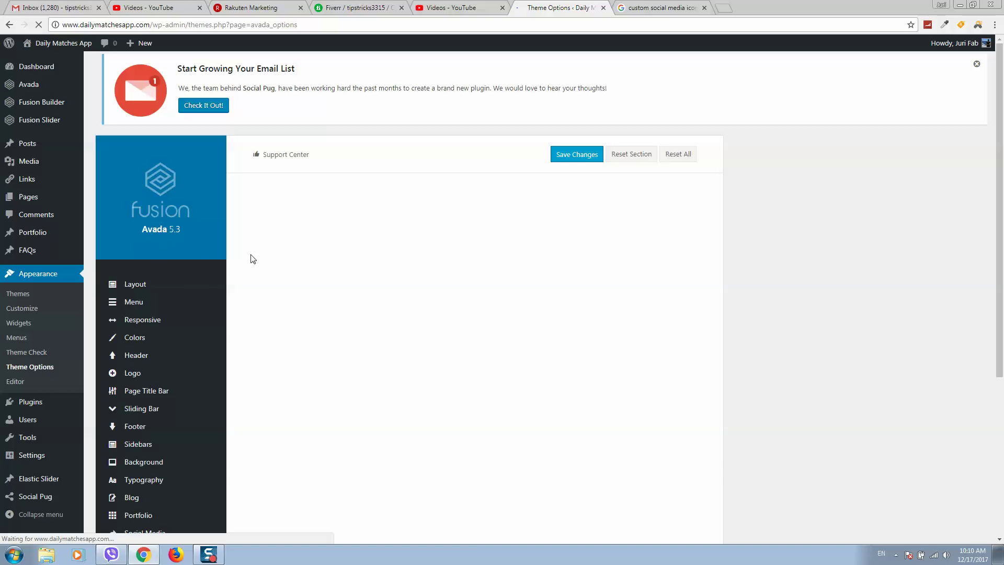
Step: Scroll to the Social Media Links settings and open the live site in a new tab
scroll(220, 251, down, 5)
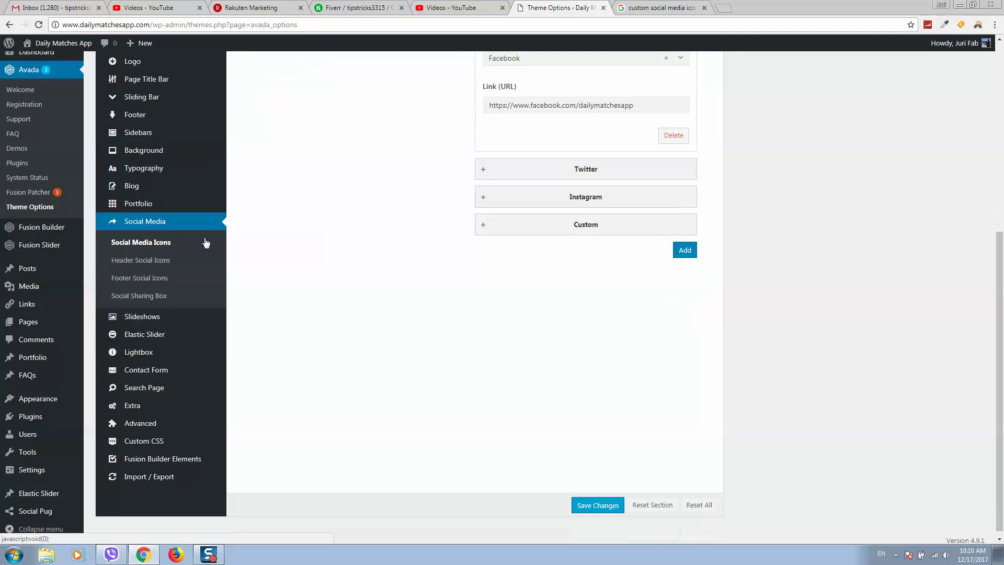
scroll(375, 276, up, 6)
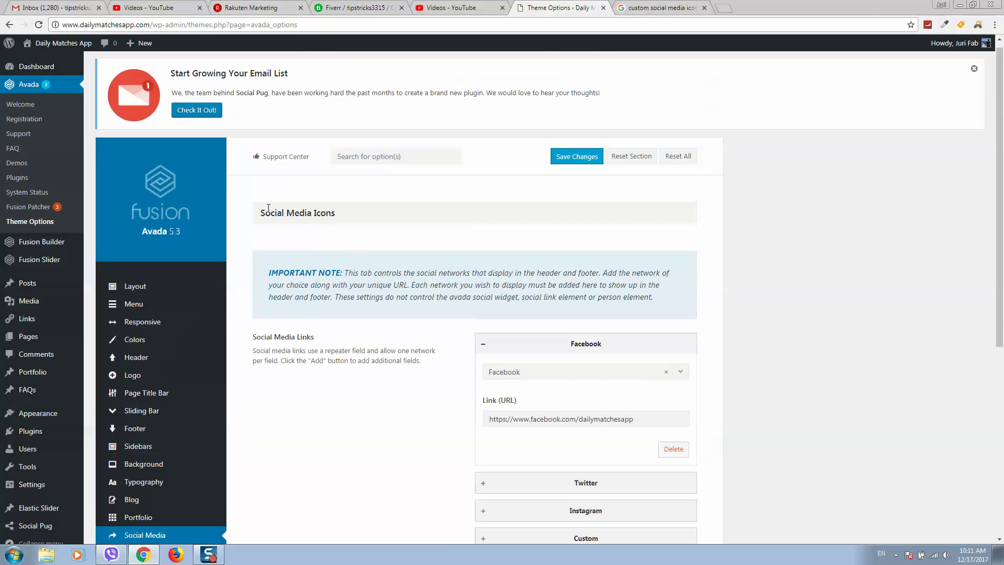
scroll(315, 219, down, 2)
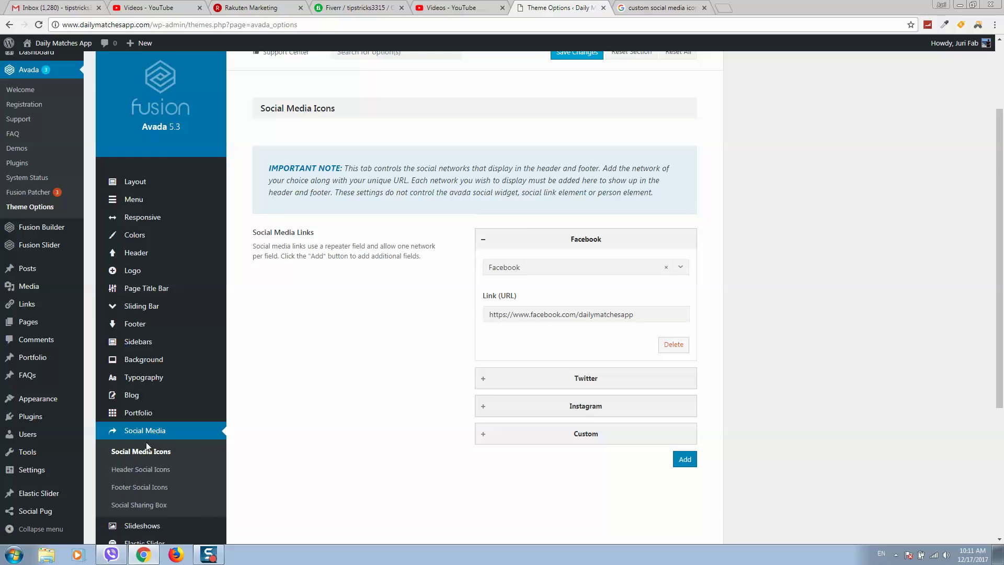
scroll(448, 353, down, 2)
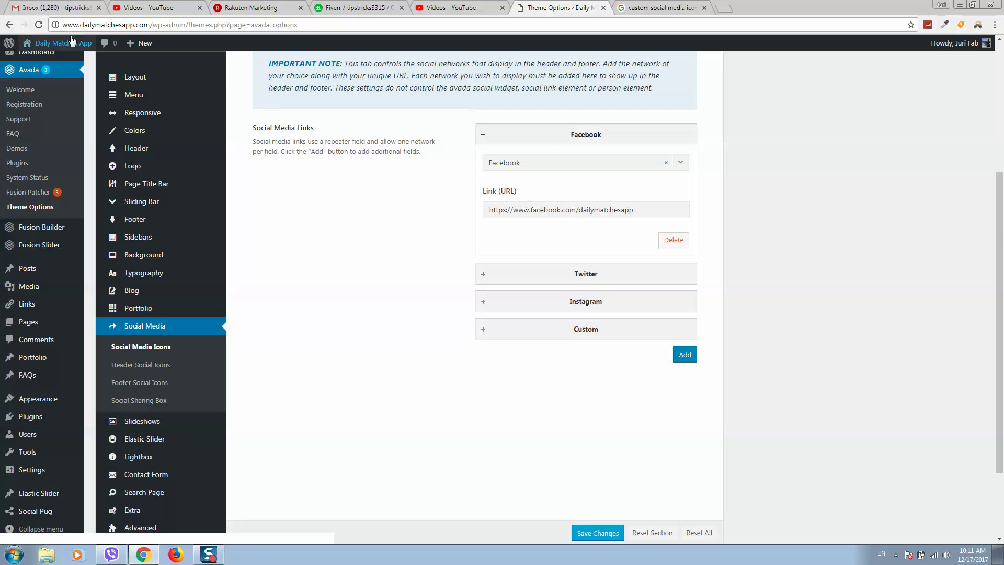
right_click(50, 61)
click(78, 67)
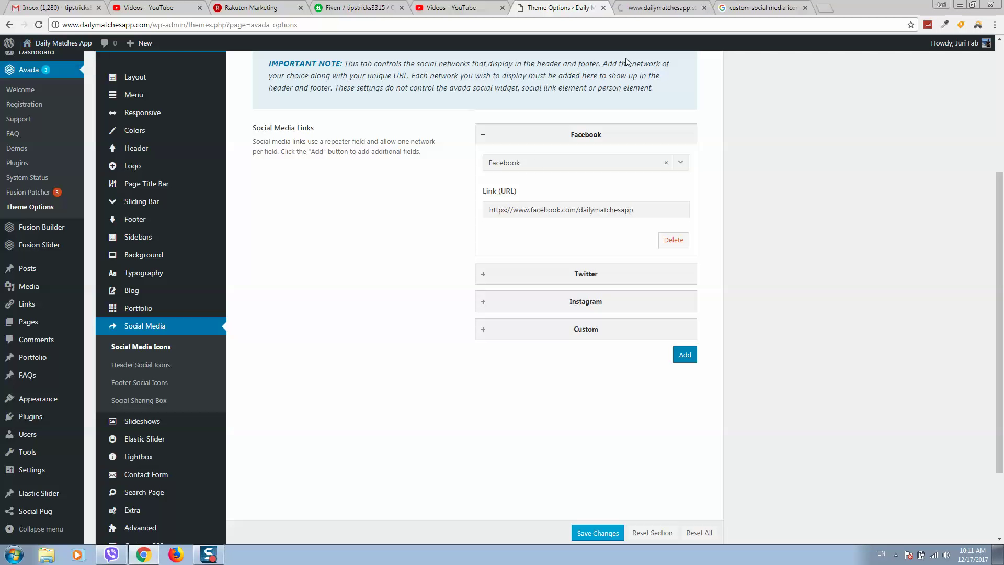
Step: View the How You Can Help social icons on the live site
click(652, 9)
scroll(466, 211, down, 10)
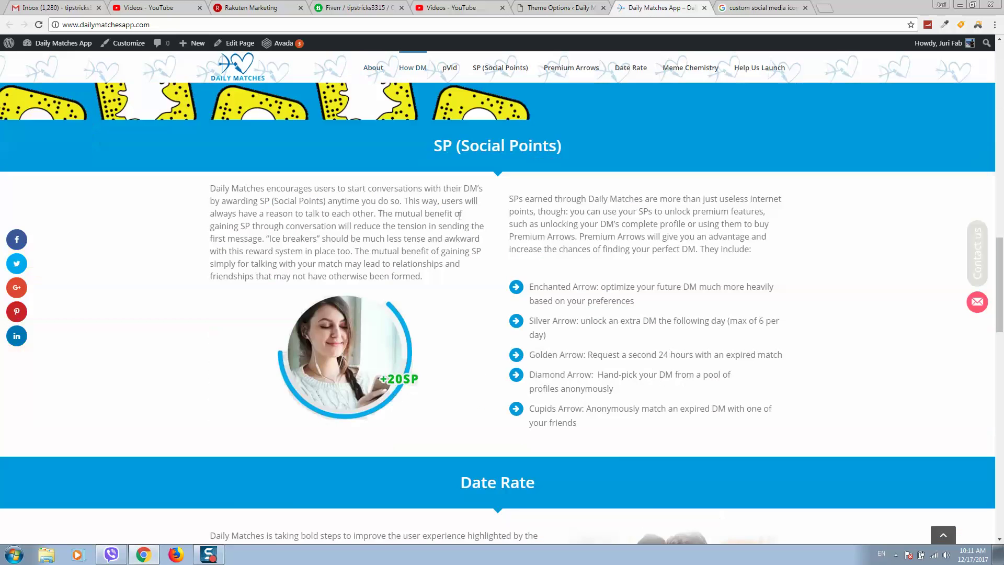
scroll(466, 212, down, 10)
scroll(460, 220, down, 5)
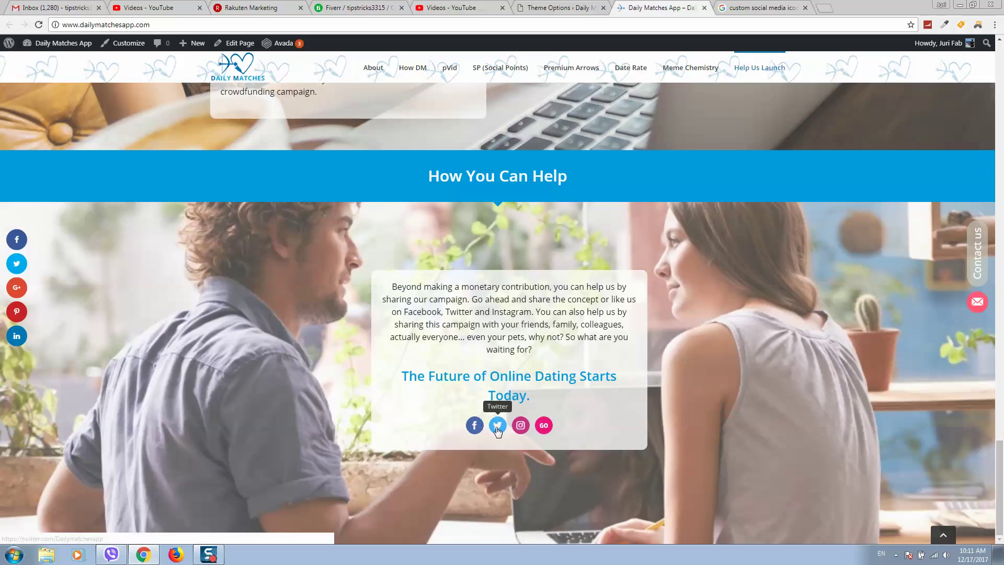
Step: Expand the Custom entry to check its Indiegogo link, title and GO image, then return to the site
click(560, 8)
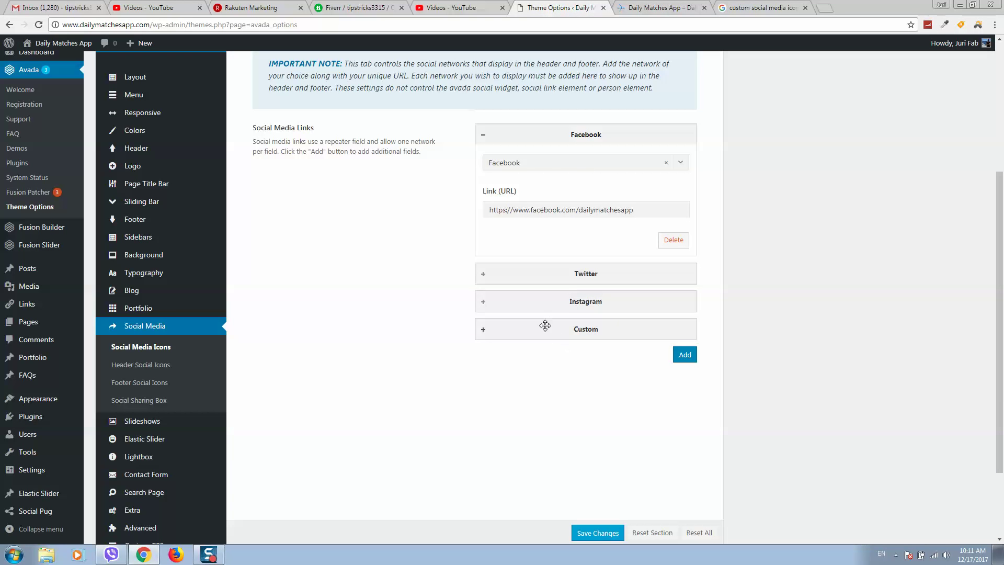
click(498, 330)
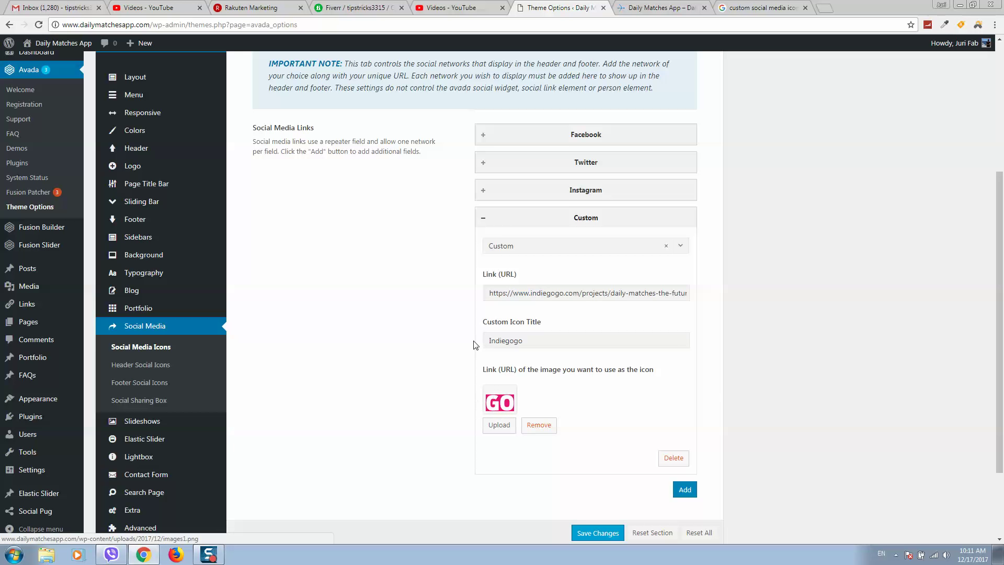
scroll(496, 407, down, 2)
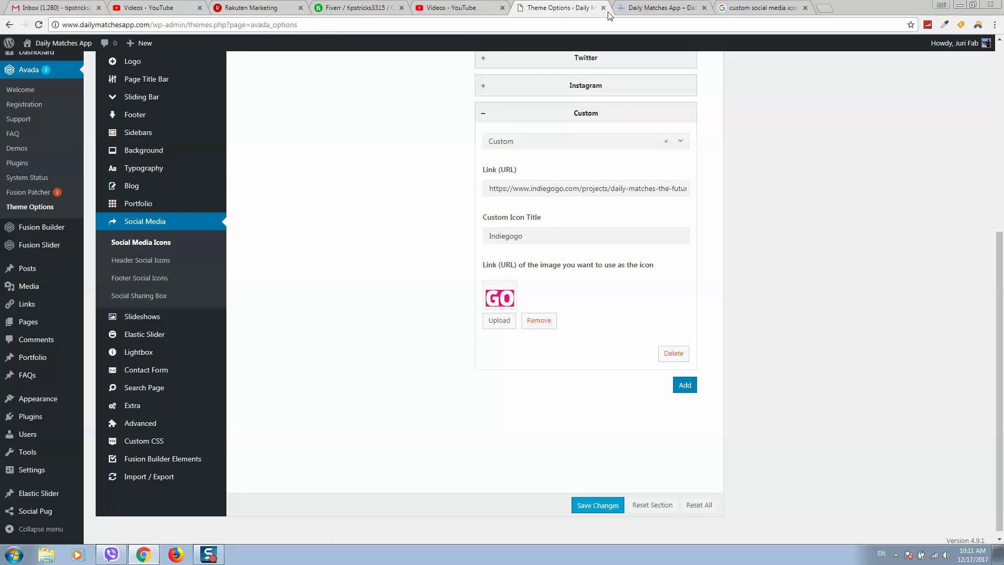
click(633, 7)
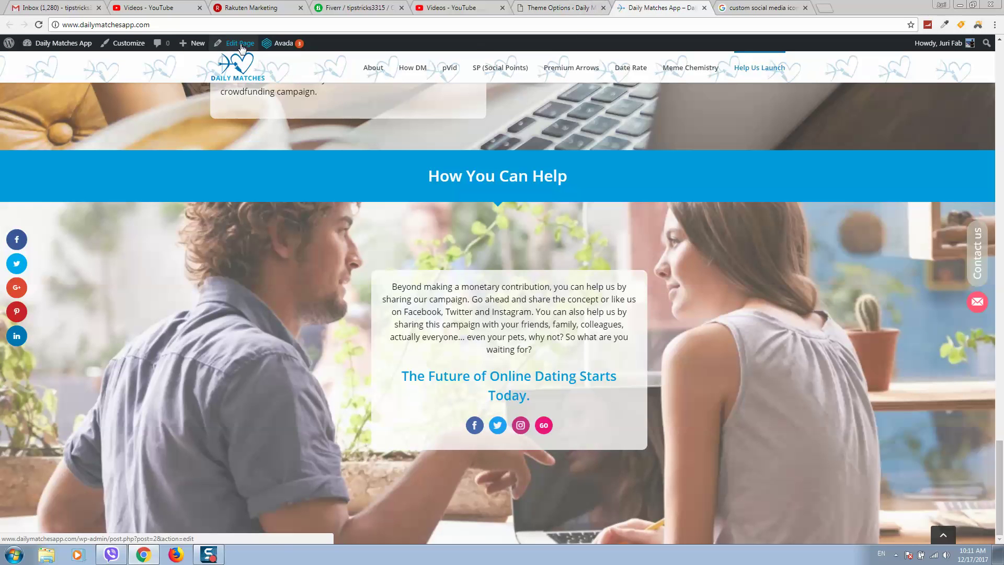
Step: Open the home page in the page builder and scroll down to the Social Links element
click(270, 44)
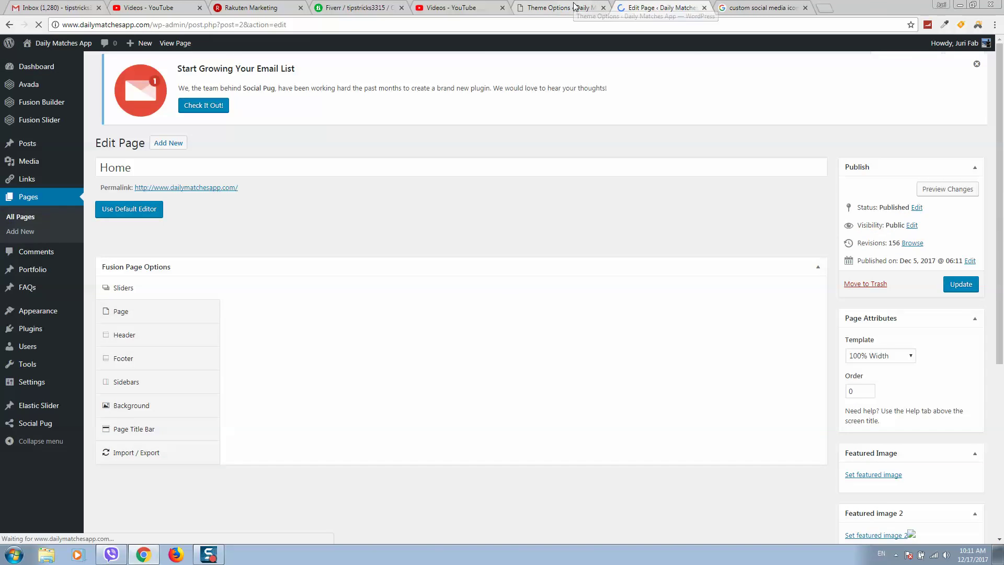
click(575, 6)
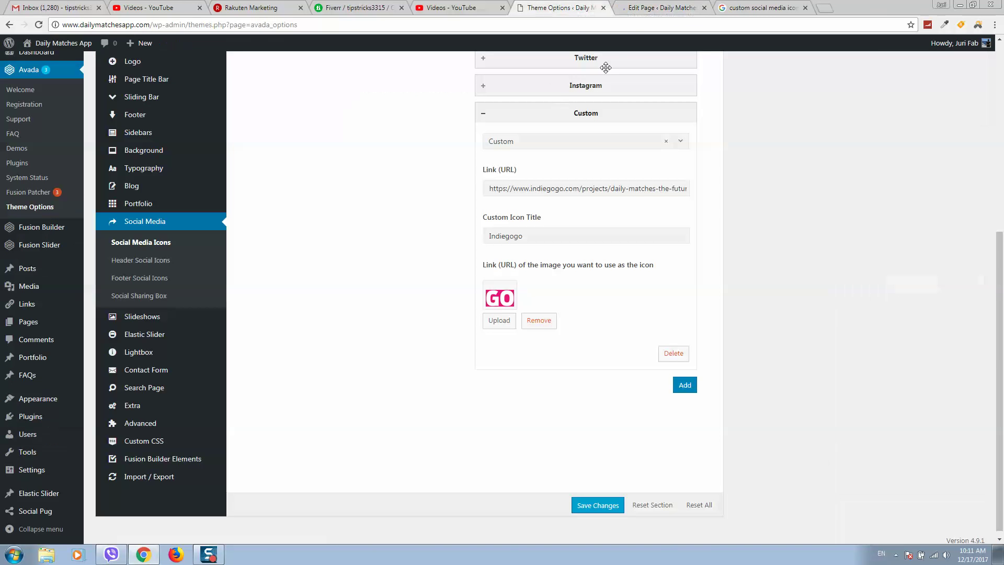
scroll(301, 196, up, 2)
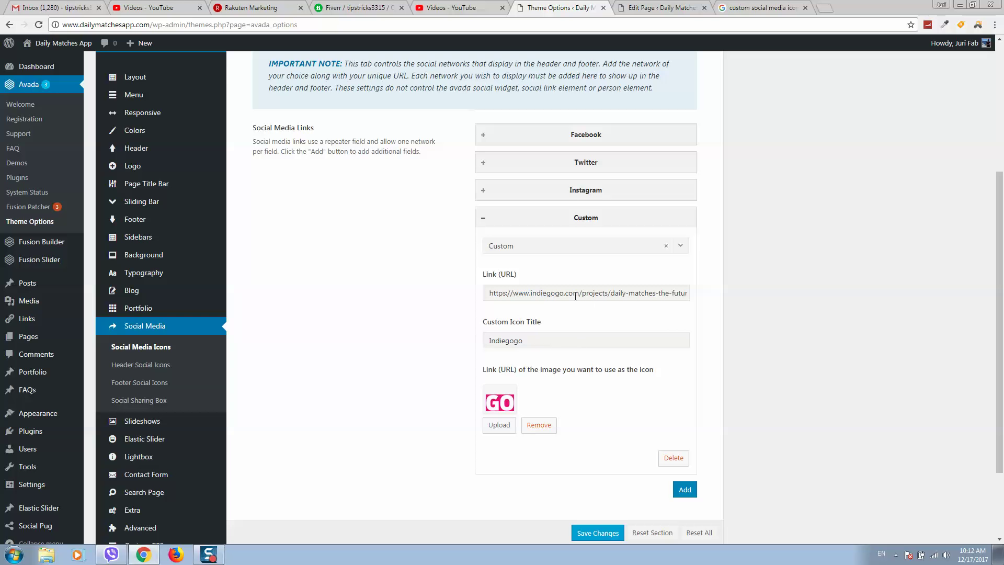
click(660, 7)
scroll(208, 289, down, 2)
scroll(282, 207, down, 5)
scroll(283, 209, down, 5)
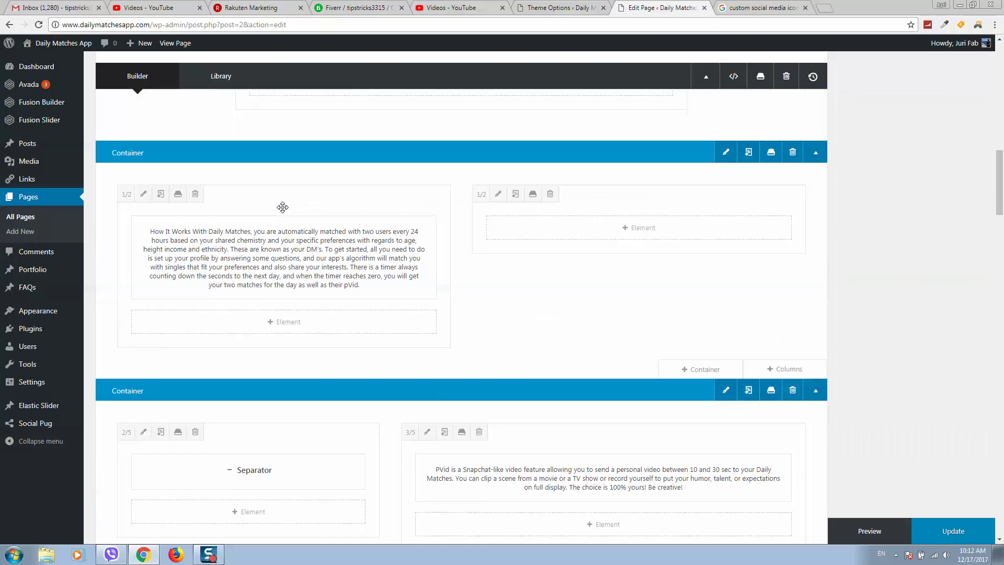
scroll(282, 212, down, 5)
scroll(282, 211, down, 5)
scroll(282, 209, down, 5)
scroll(283, 212, down, 2)
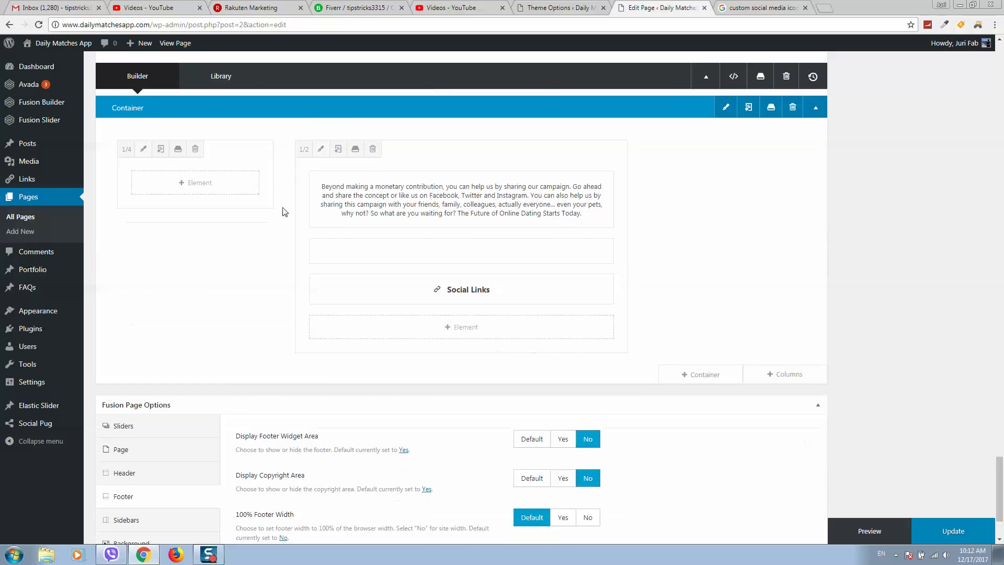
scroll(282, 213, down, 3)
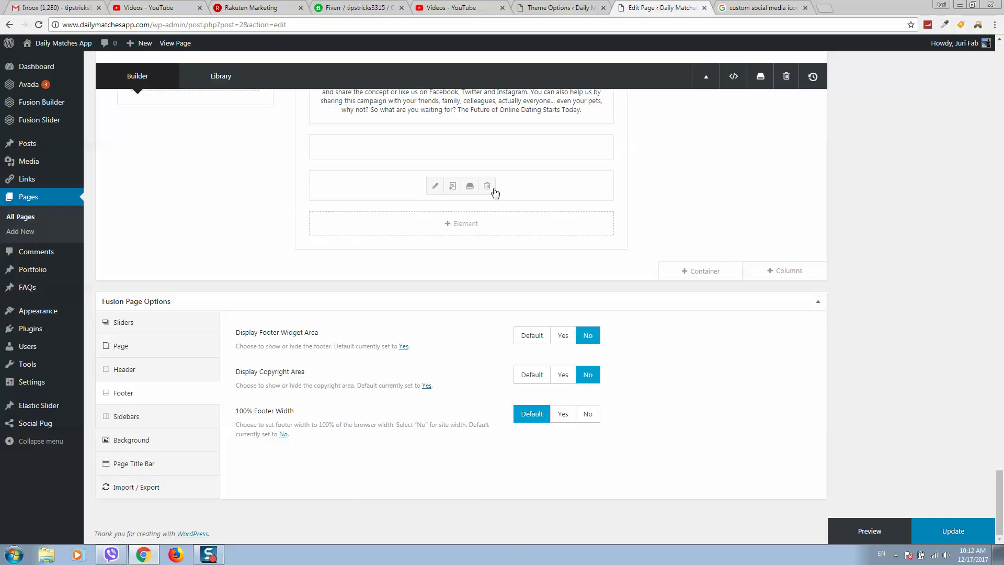
Step: Search the element list for 'soci', then close it without adding anything
click(465, 224)
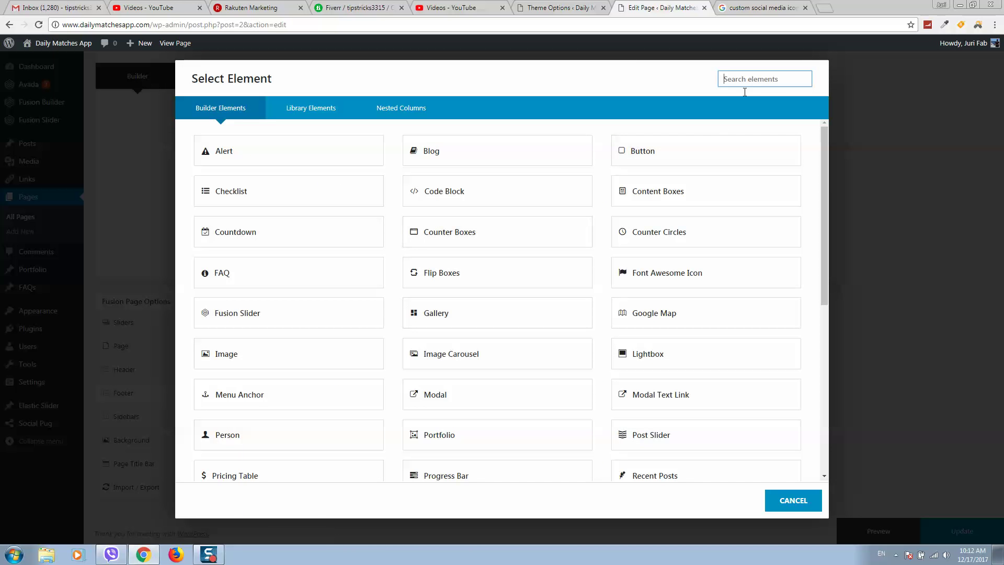
text(soci)
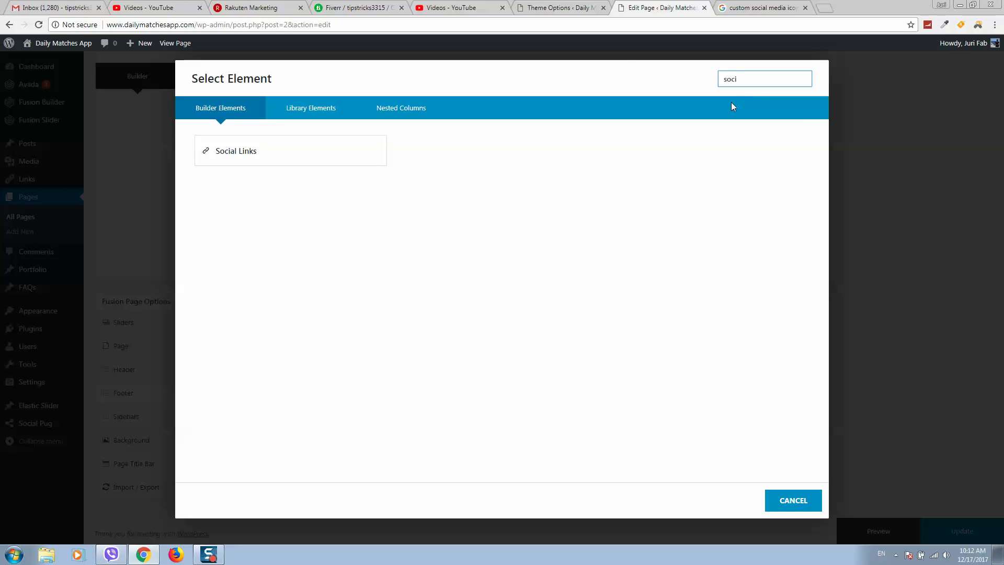
click(785, 502)
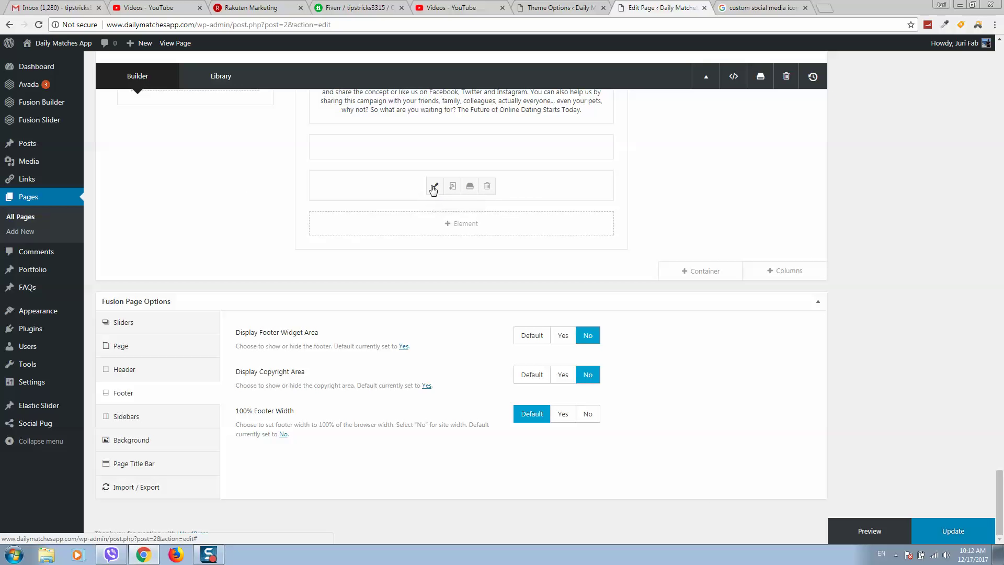
Step: Open the Social Links element settings and review its boxed social icons option
click(434, 187)
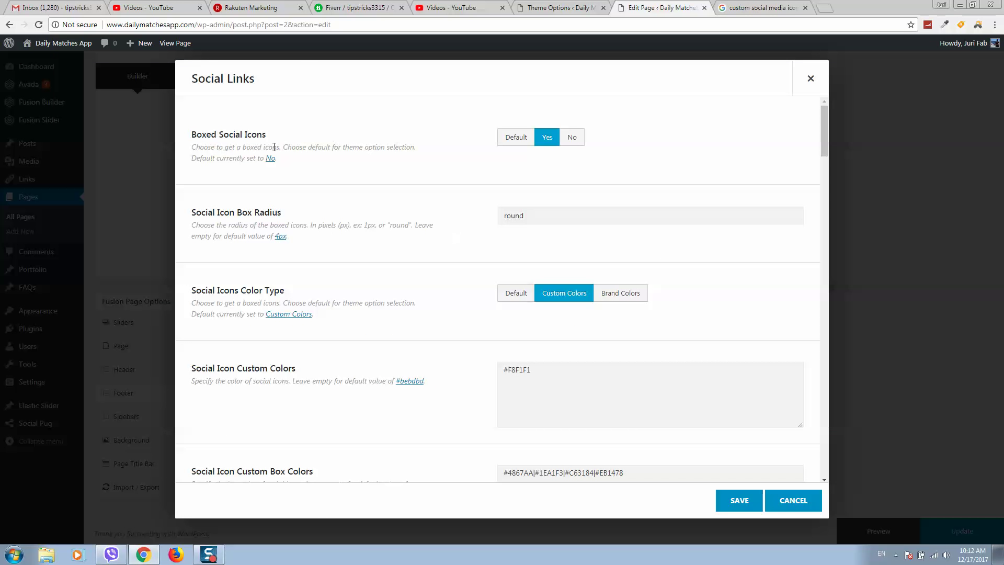
drag(213, 132, 308, 134)
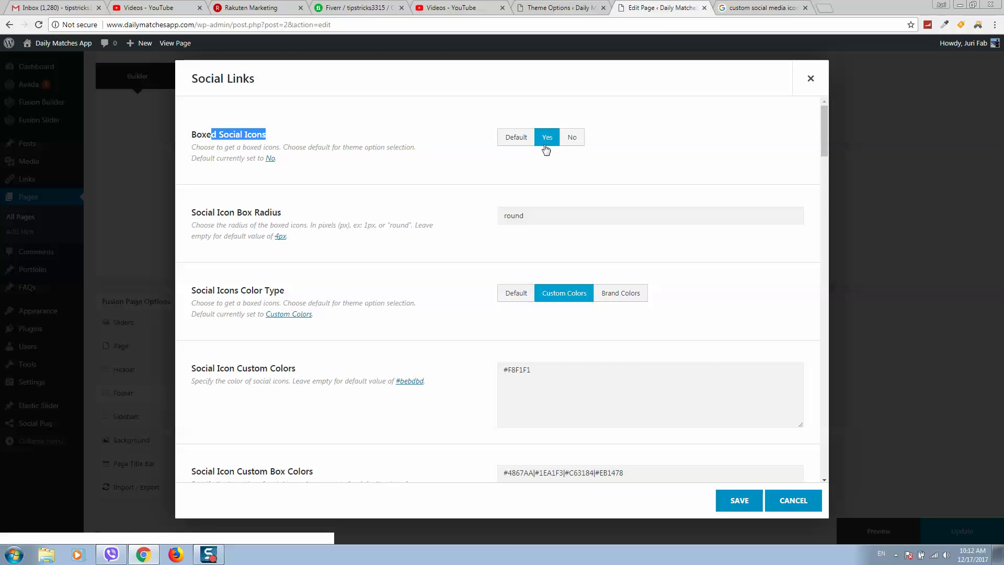
scroll(327, 260, down, 2)
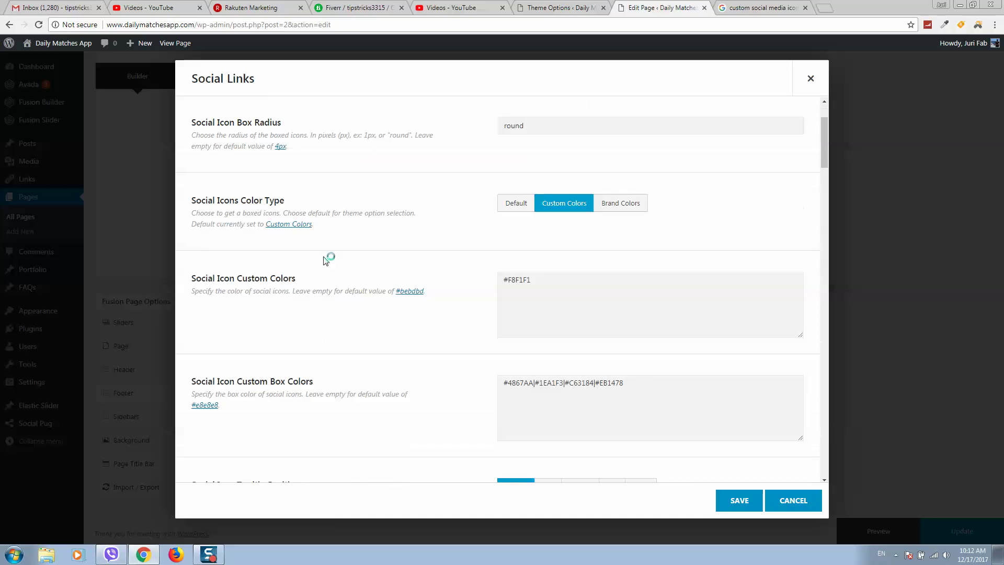
scroll(355, 225, down, 1)
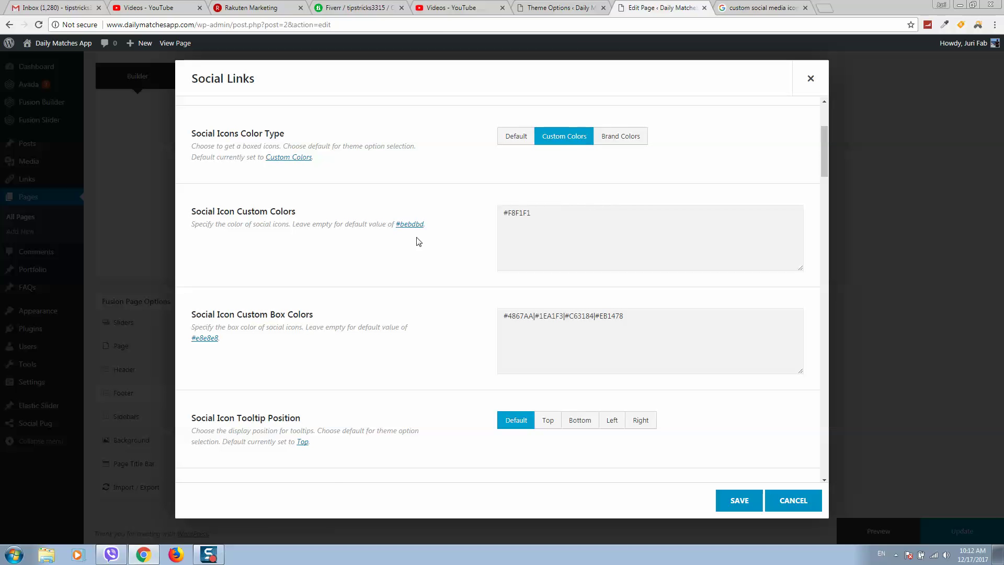
Step: Open the live site in a new tab, note icon colour #F8F1F1, and view the homepage
right_click(62, 61)
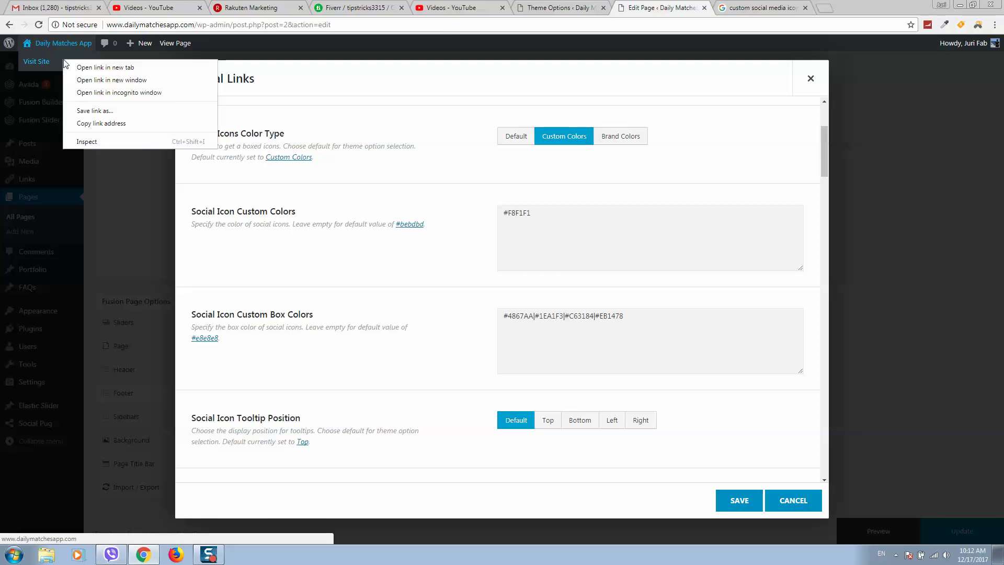
click(89, 70)
triple_click(246, 219)
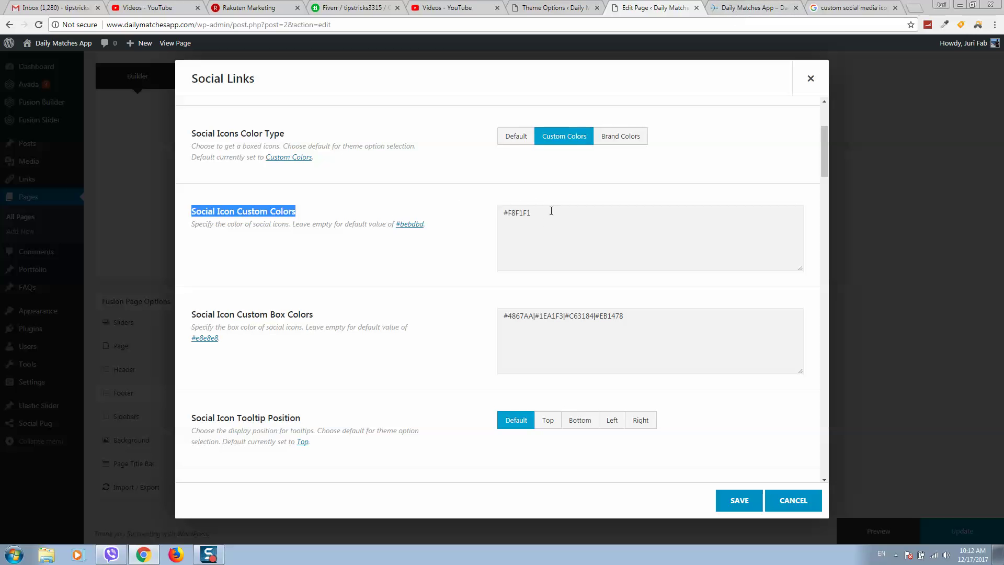
drag(532, 213, 470, 215)
click(732, 6)
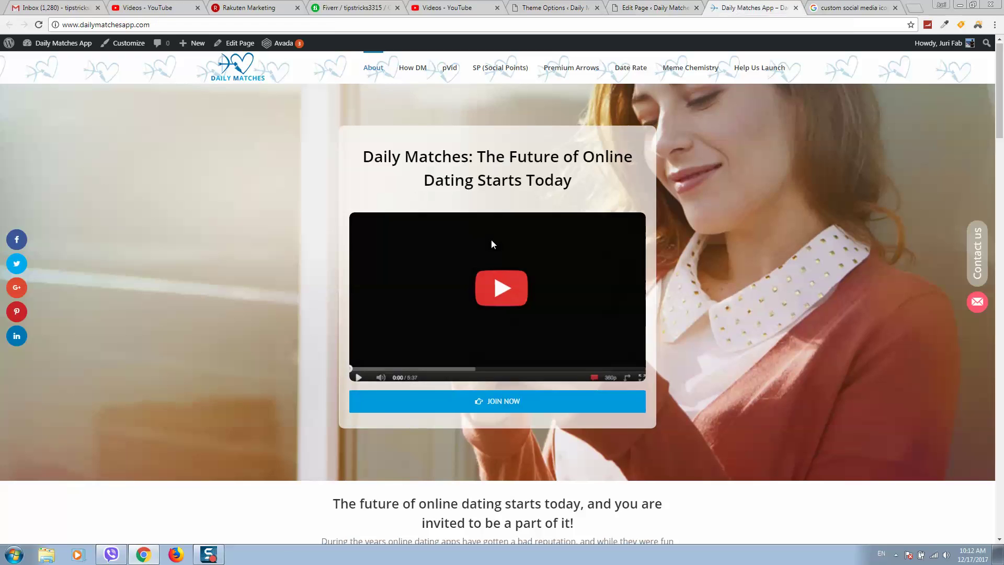
Step: Scroll the live site to the four round How You Can Help icons, then return to Social Links settings
scroll(492, 239, down, 10)
scroll(471, 235, down, 5)
scroll(460, 233, down, 8)
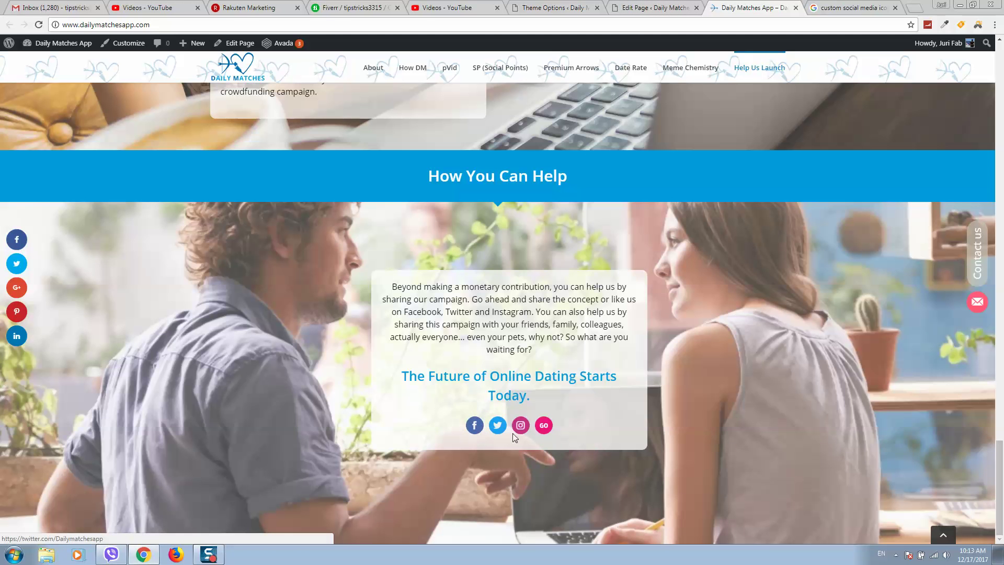
click(654, 8)
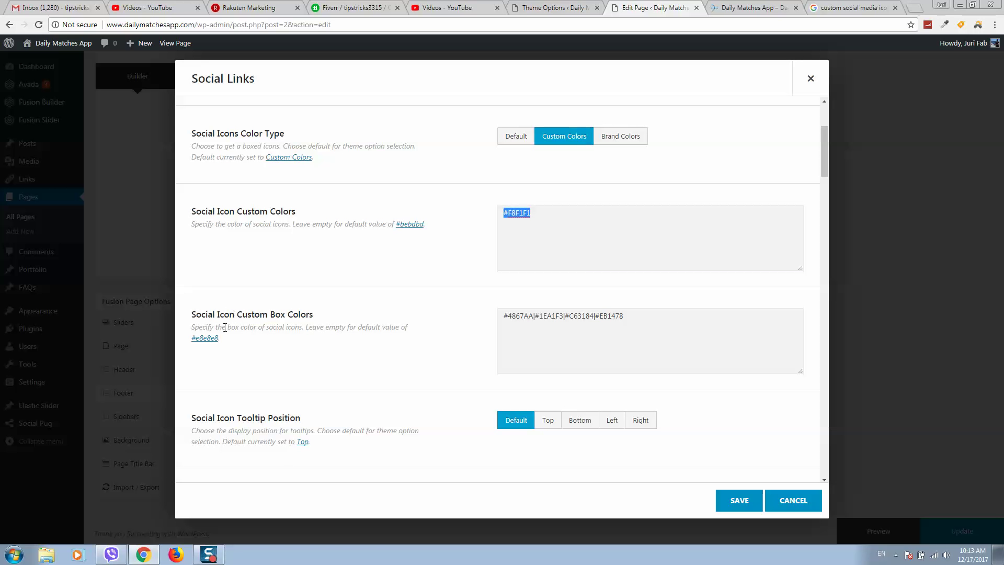
click(209, 554)
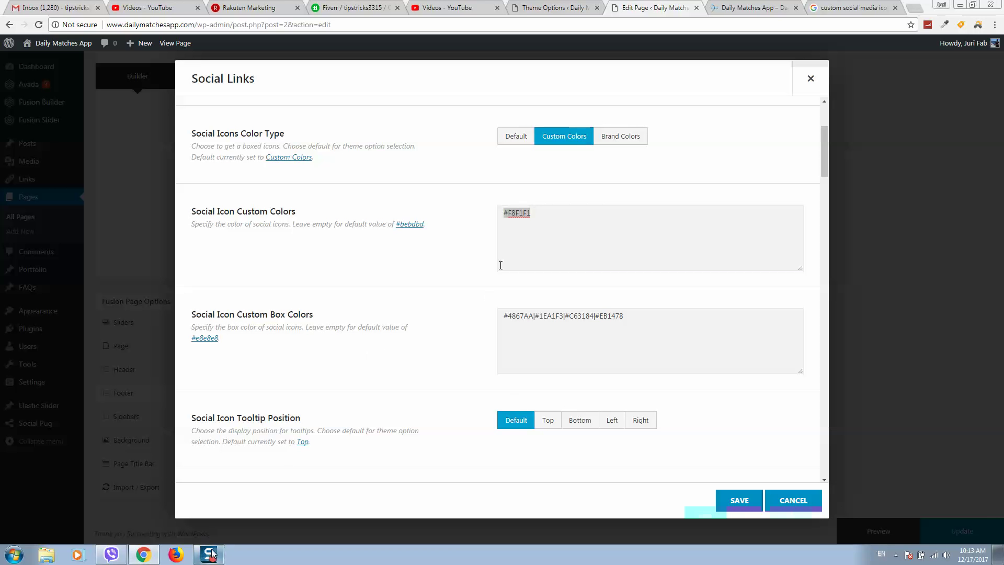
click(540, 213)
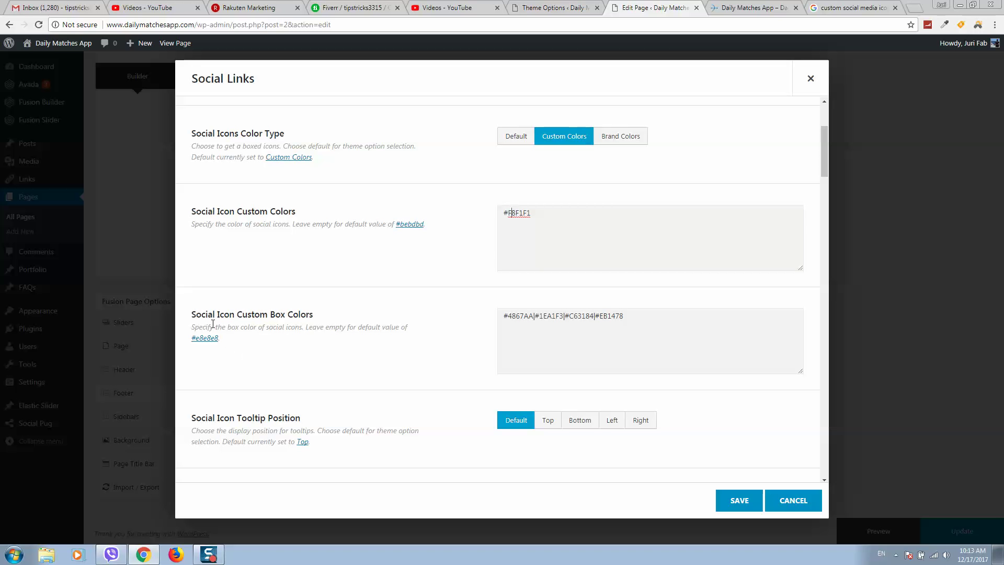
drag(221, 316, 297, 316)
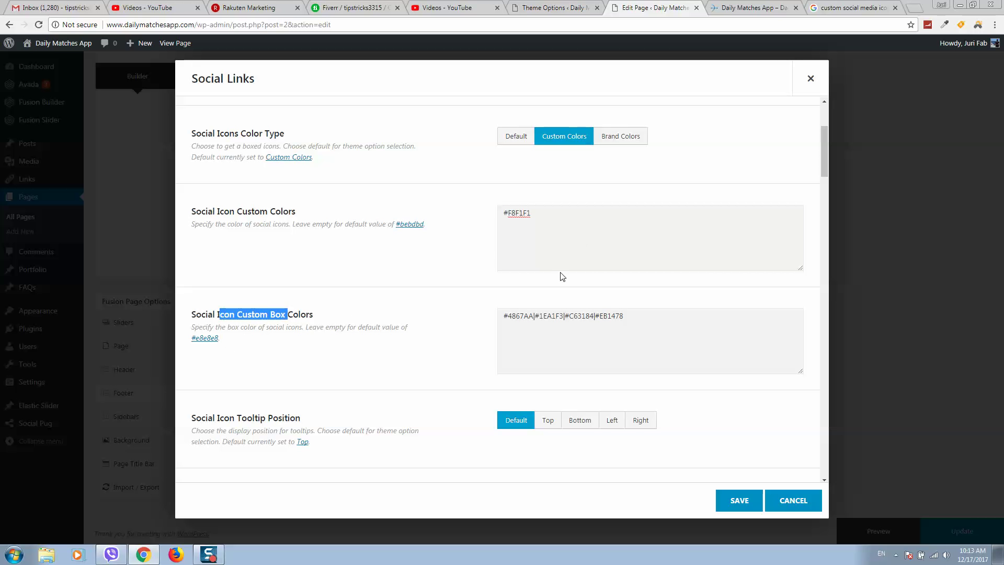
scroll(549, 285, down, 1)
drag(505, 262, 520, 260)
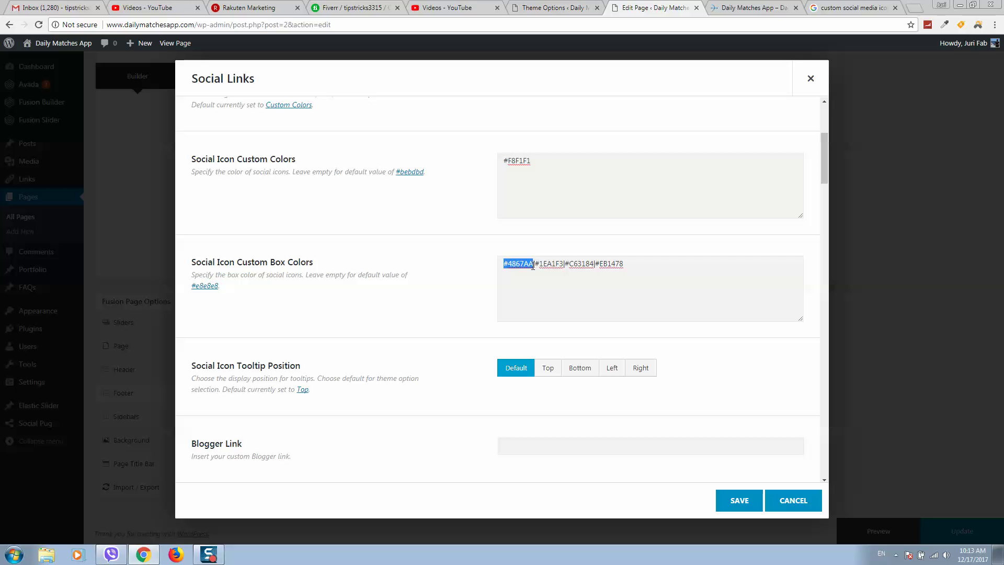
click(533, 266)
drag(535, 265, 548, 264)
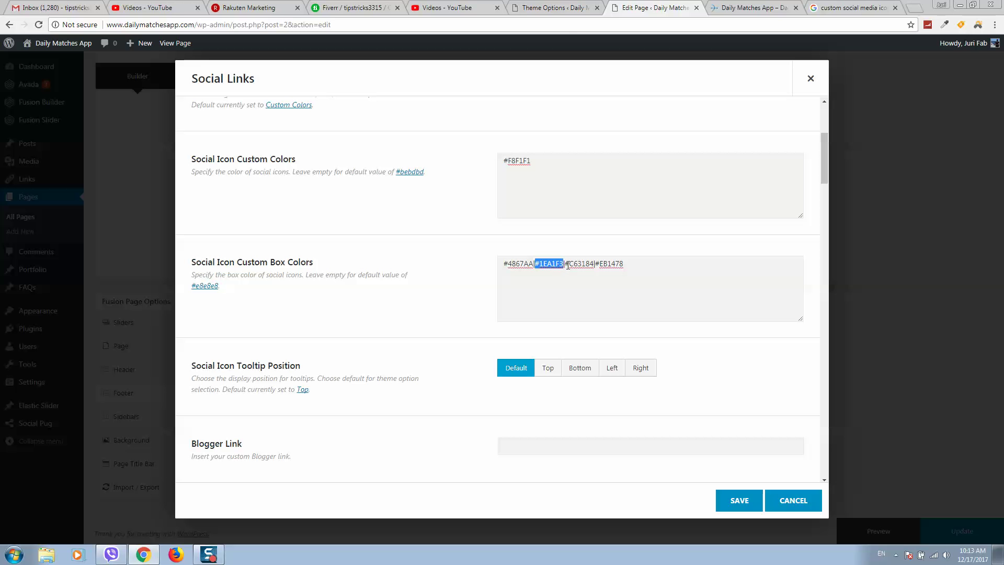
mouse_move(593, 263)
mouse_down()
mouse_move(569, 264)
mouse_move(601, 264)
mouse_up()
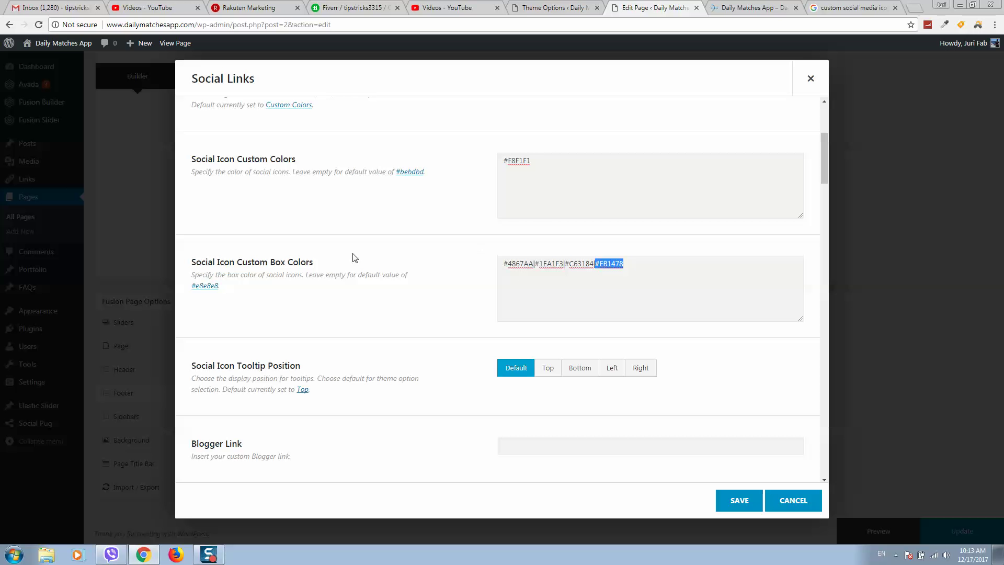
scroll(433, 258, down, 4)
scroll(437, 259, down, 2)
scroll(438, 260, down, 1)
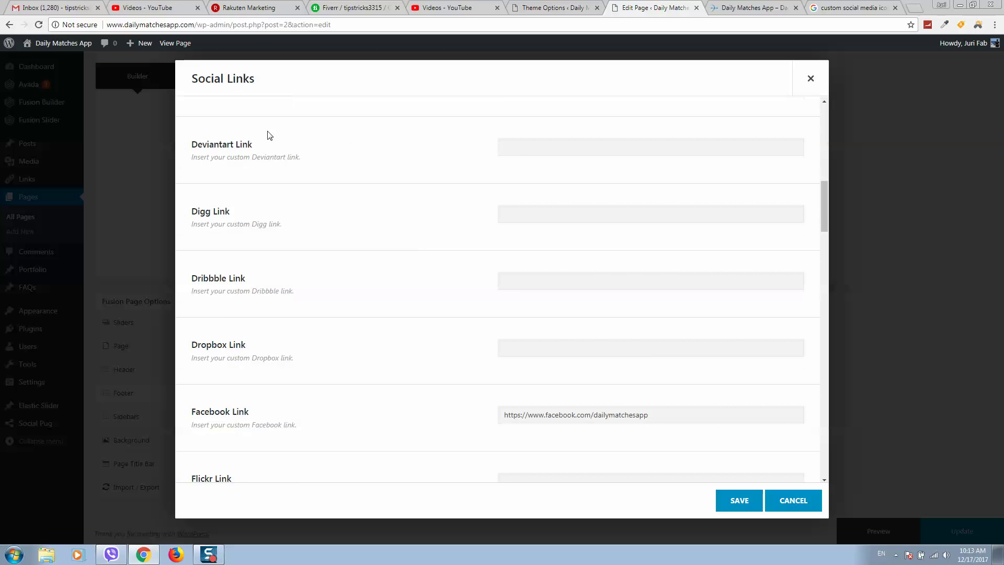
scroll(250, 382, down, 2)
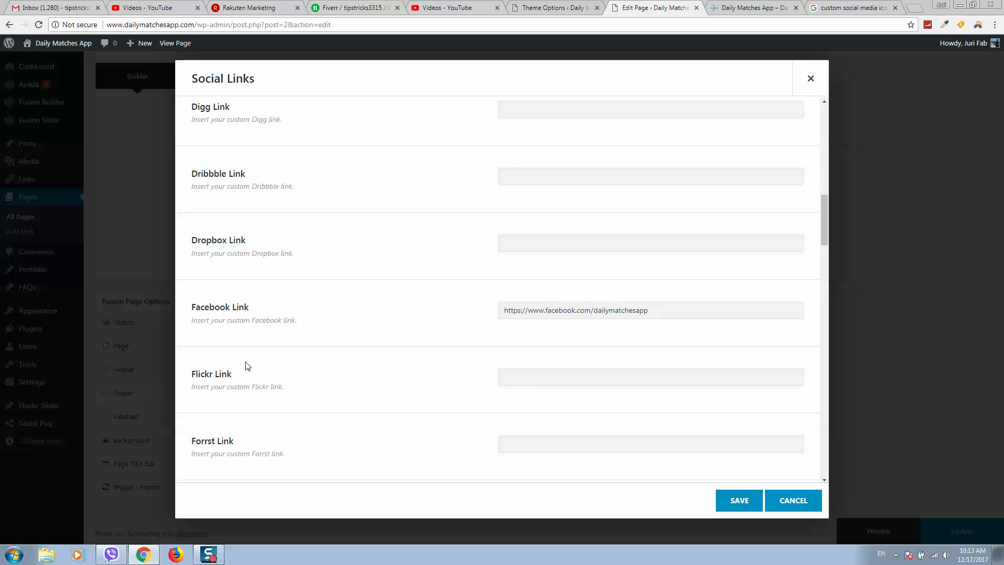
scroll(437, 294, down, 2)
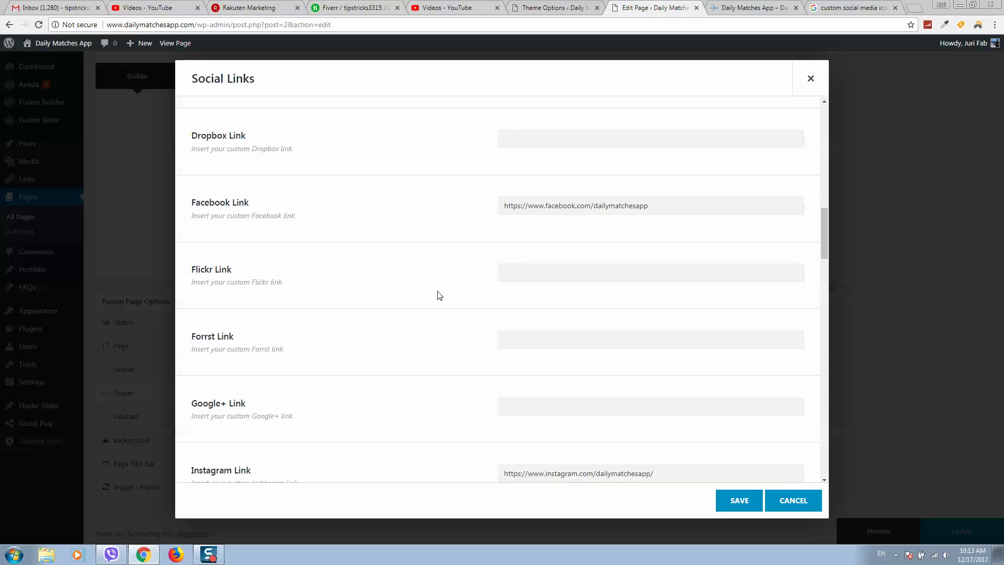
scroll(431, 278, down, 1)
scroll(435, 277, down, 2)
scroll(359, 269, down, 1)
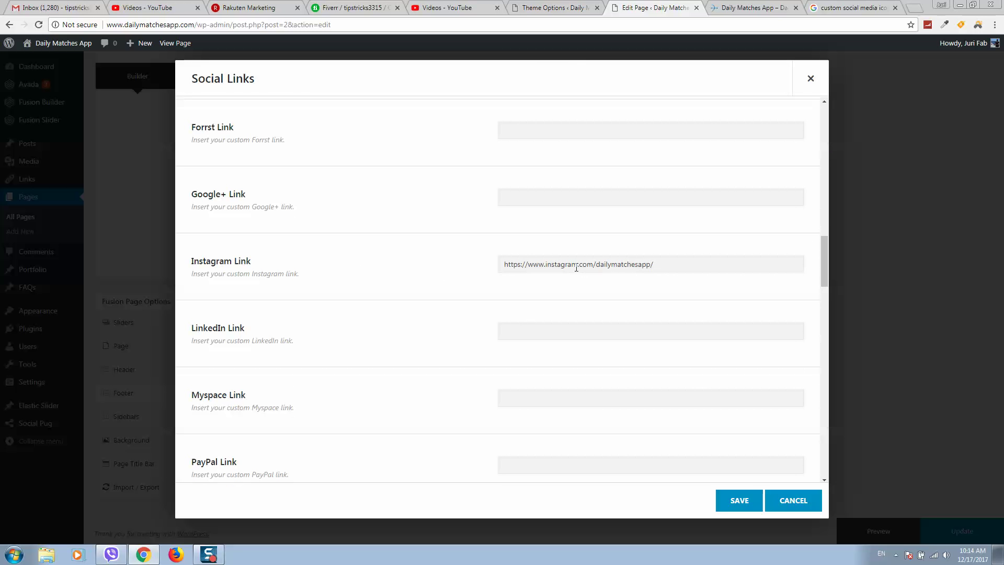
scroll(410, 277, down, 2)
scroll(408, 283, down, 5)
scroll(406, 285, down, 3)
scroll(407, 282, down, 2)
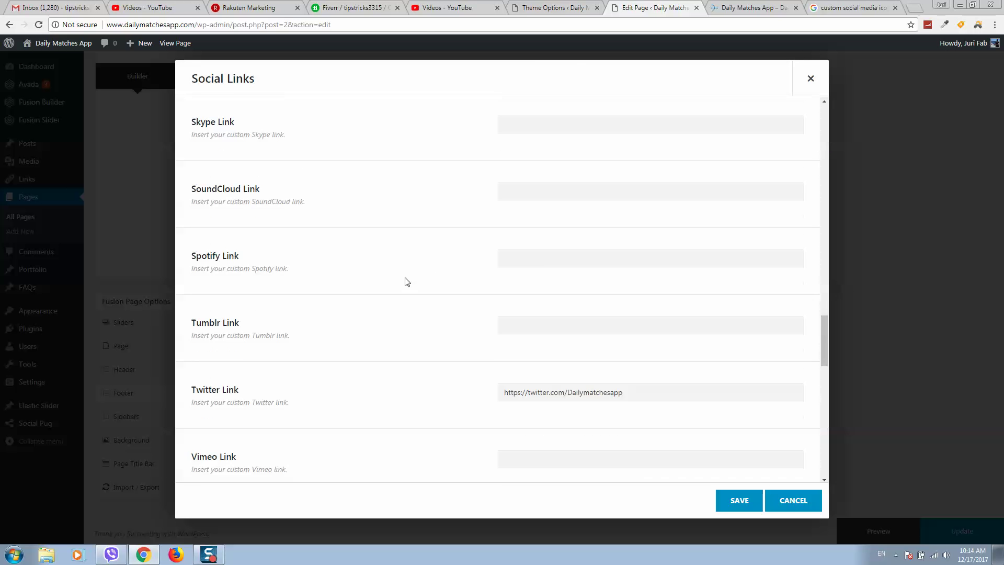
scroll(398, 277, down, 2)
scroll(445, 272, down, 5)
scroll(404, 262, down, 3)
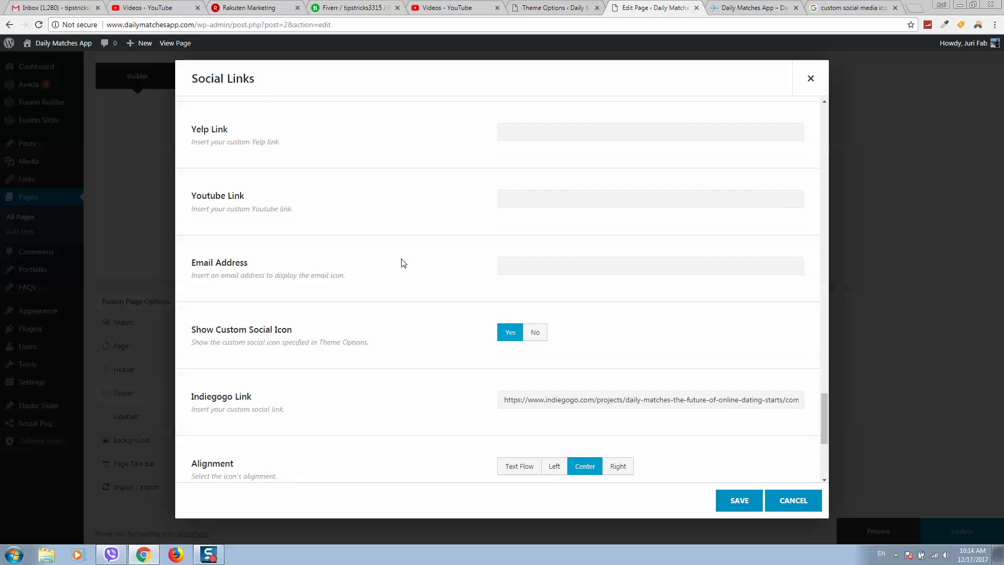
scroll(403, 263, down, 3)
scroll(414, 257, down, 1)
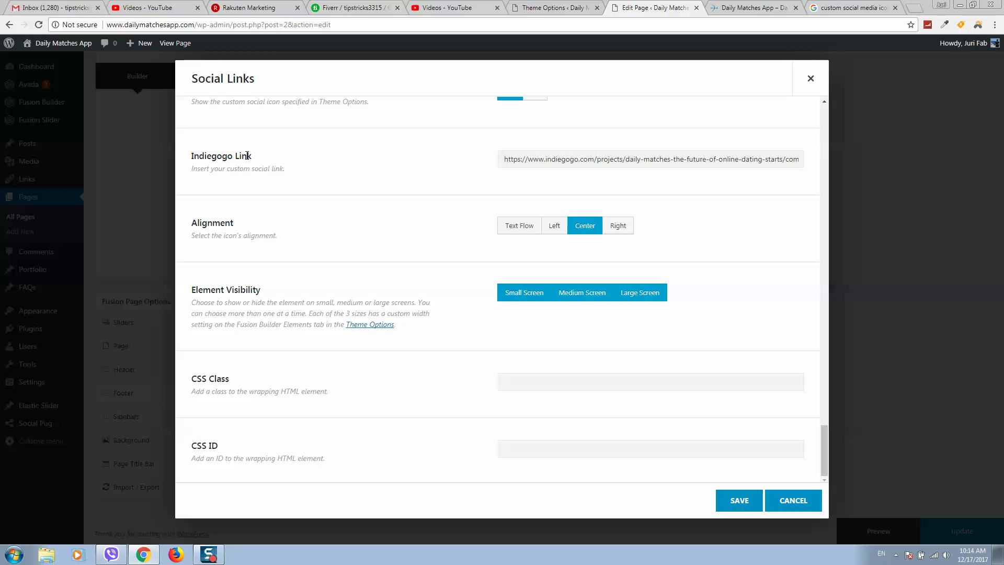
drag(247, 156, 190, 159)
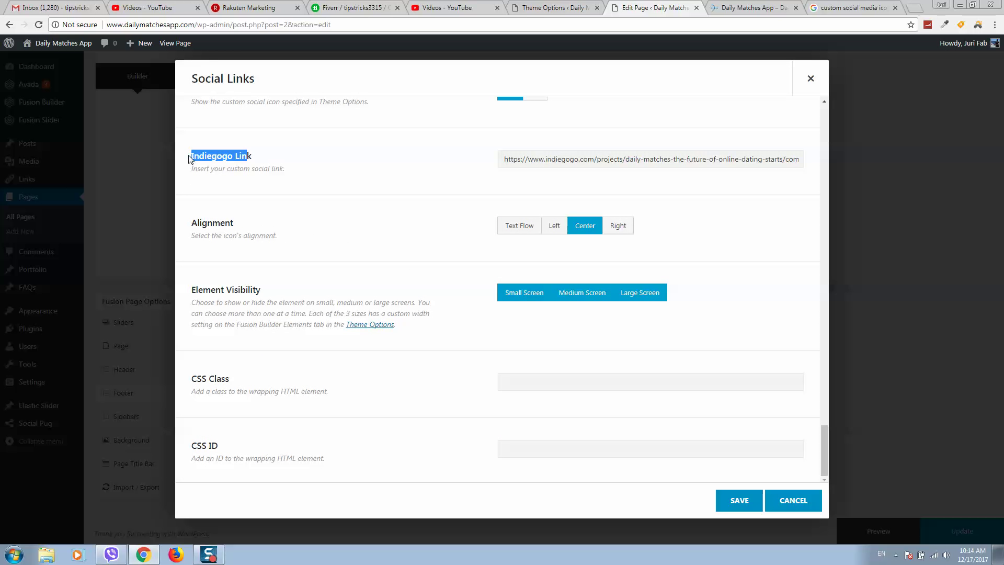
click(525, 10)
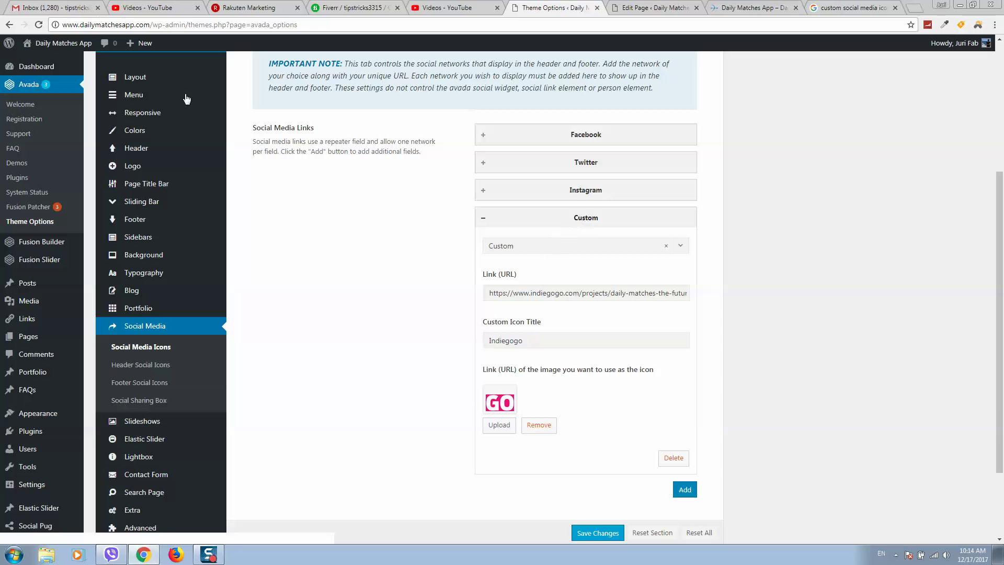
Step: Return to the Social Links settings and review the Indiegogo Link setting
click(647, 7)
click(212, 152)
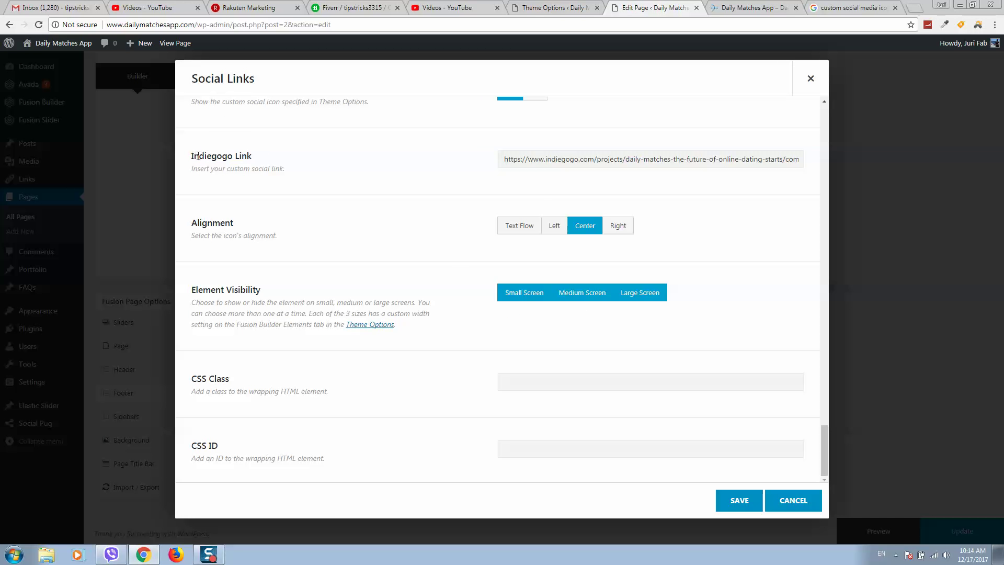
drag(204, 156, 253, 156)
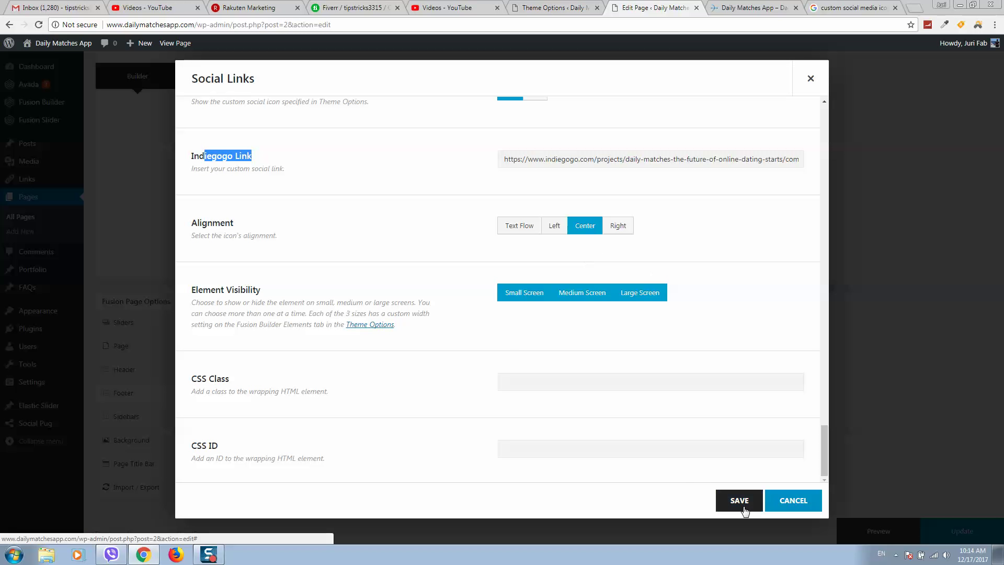
Step: Save the Social Links settings and view the four coloured icons on the live site
click(809, 505)
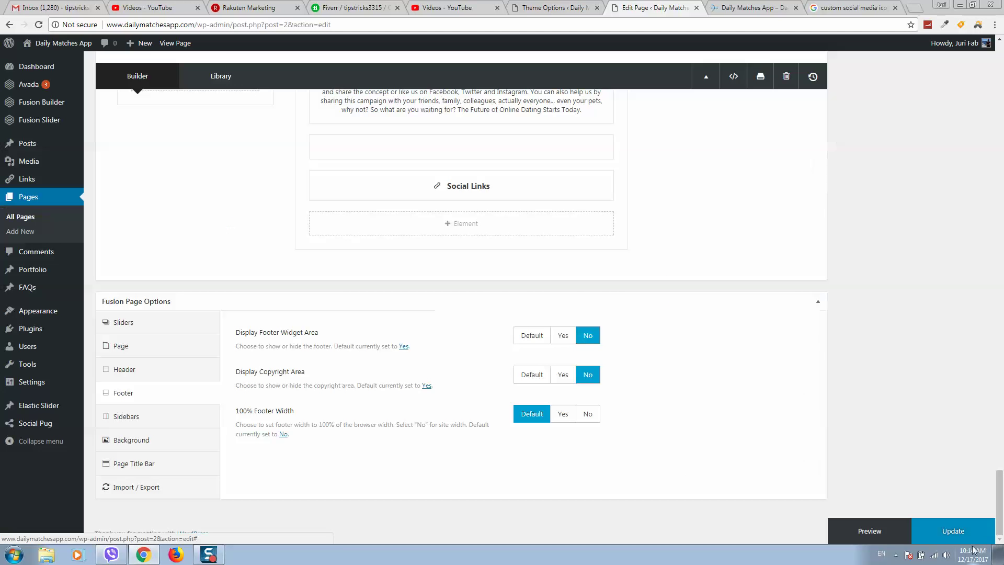
click(745, 4)
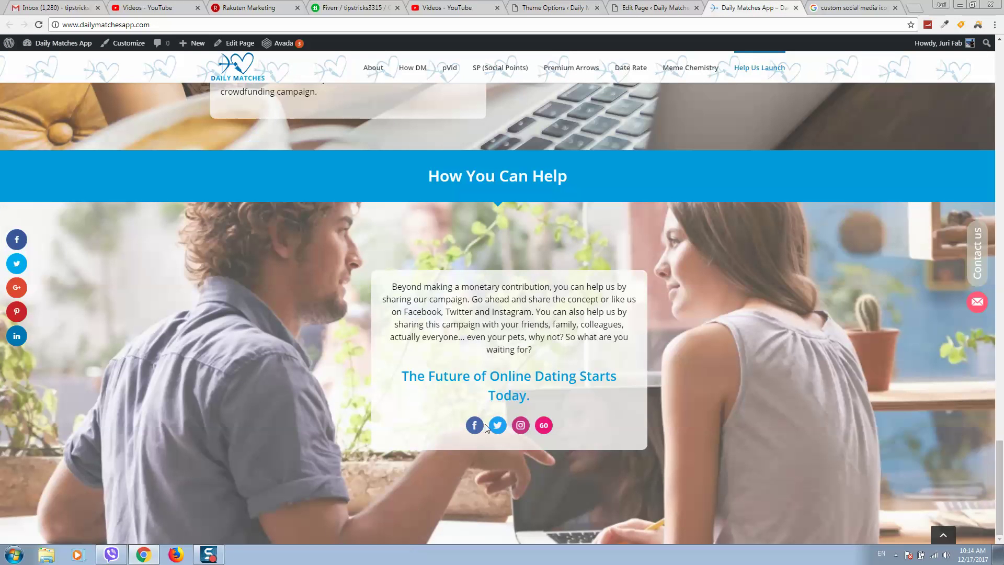